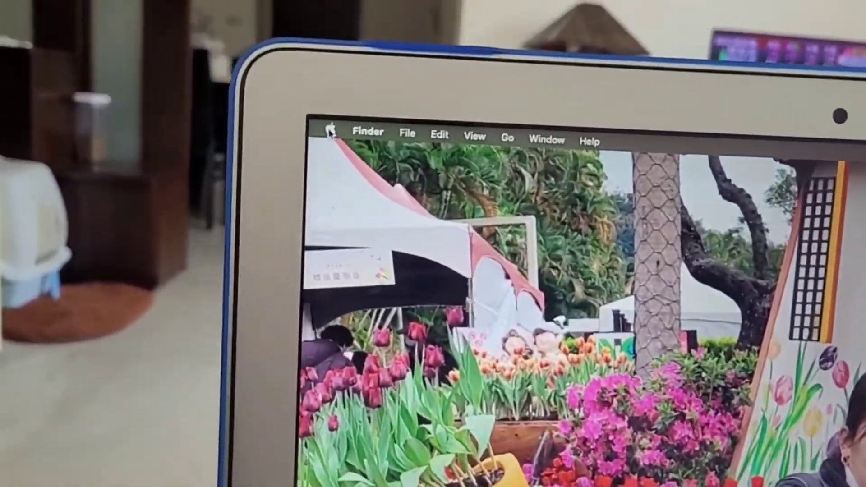
Step: Open the Apple menu with its About This Mac and power options, dismiss it, then reopen it
{"action": "left_click", "coordinate": [331, 130]}
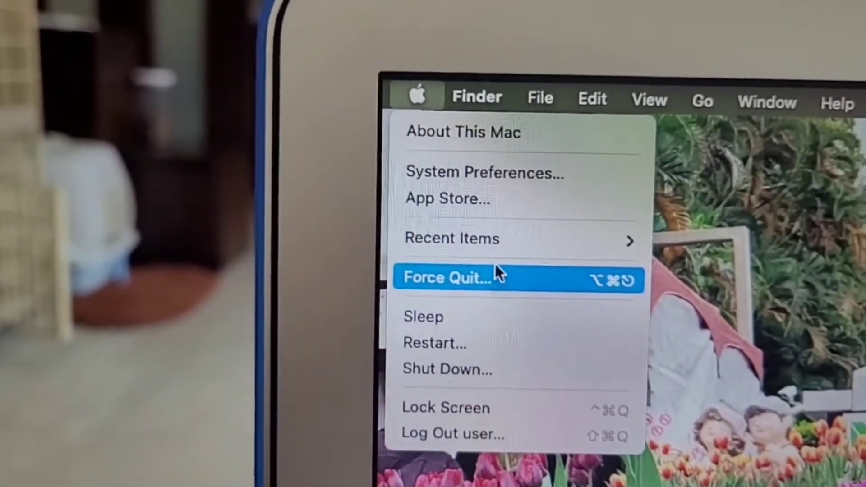
{"action": "mouse_move", "coordinate": [366, 269]}
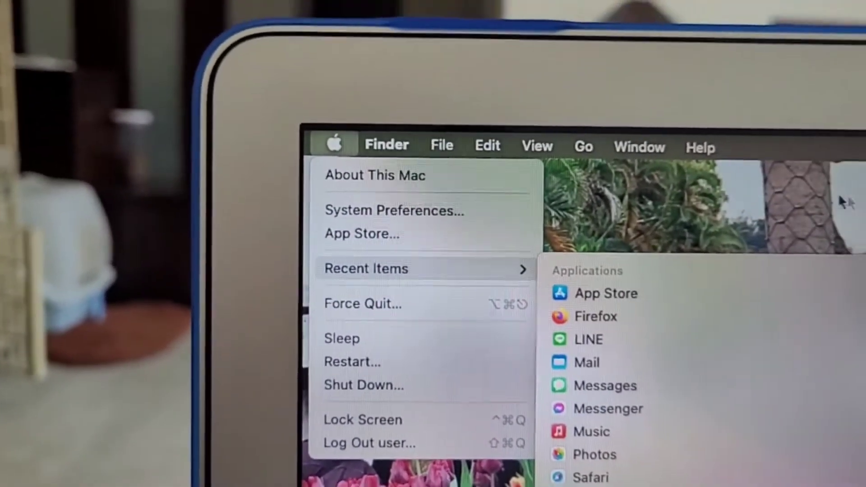
{"action": "left_click", "coordinate": [843, 202]}
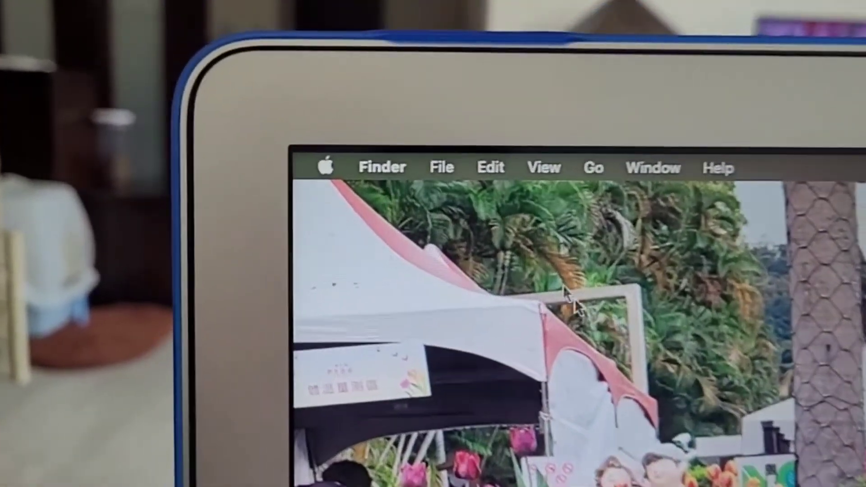
{"action": "left_click", "coordinate": [333, 144]}
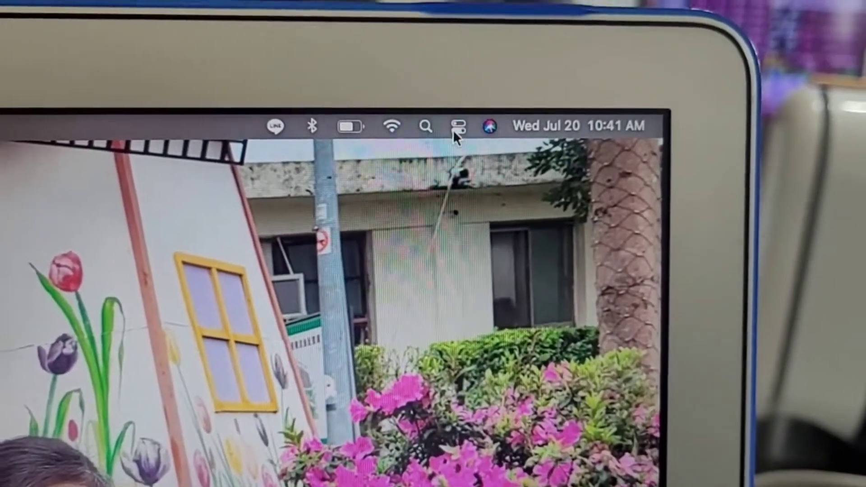
Step: Show Control Center's Wi‑Fi, Bluetooth, display and sound controls, then close it
{"action": "left_click", "coordinate": [459, 128]}
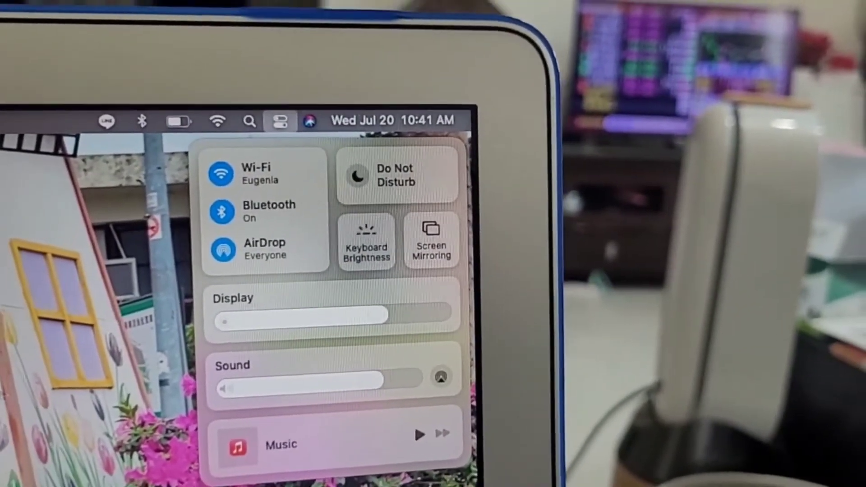
{"action": "left_click", "coordinate": [303, 118]}
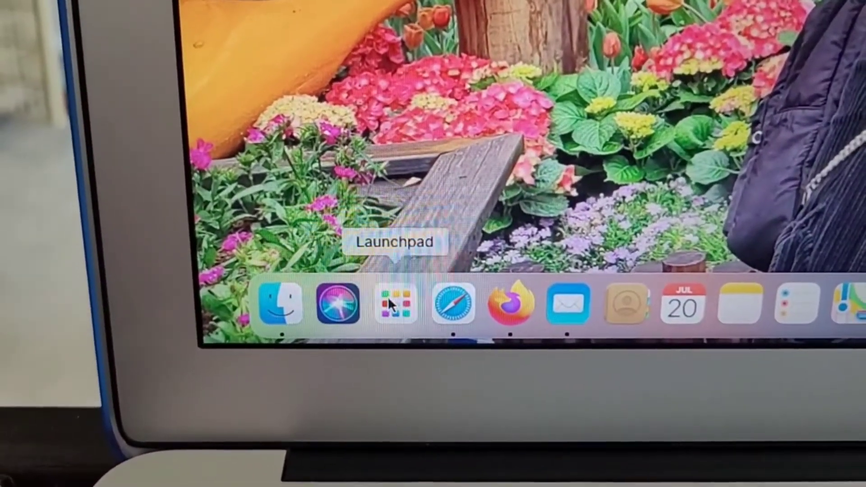
Step: Open Launchpad from the Dock to show the installed app grid
{"action": "left_click", "coordinate": [388, 298]}
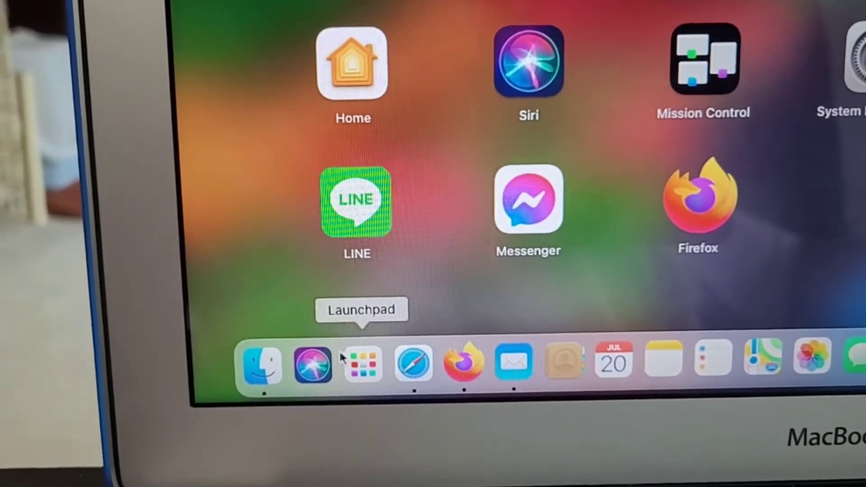
Step: Close Launchpad, launch Safari from the Dock and view its Dock menu
{"action": "left_click", "coordinate": [365, 364]}
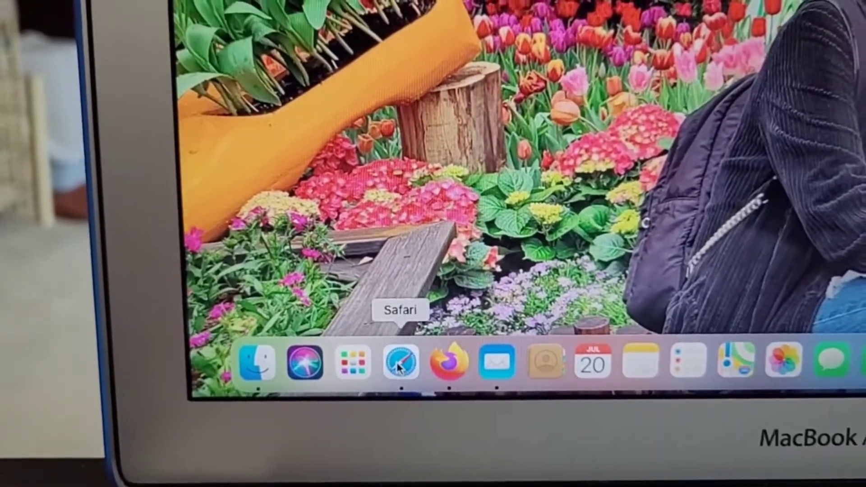
{"action": "left_click", "coordinate": [420, 363]}
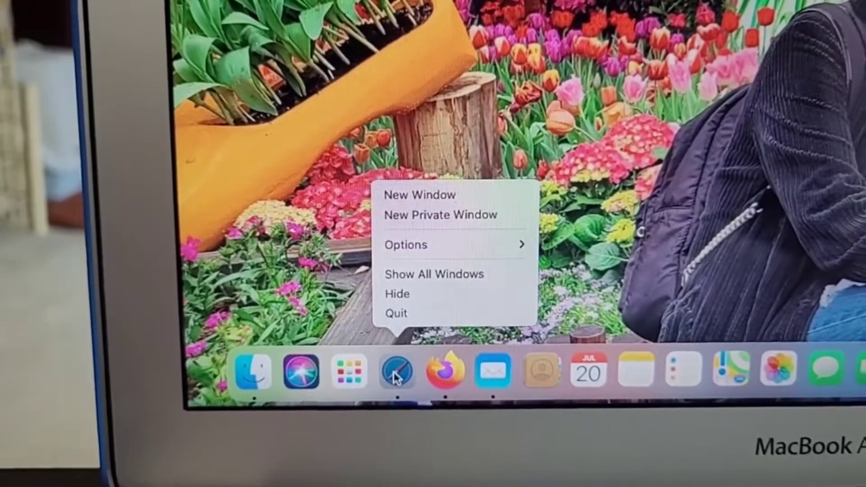
{"action": "left_click", "coordinate": [394, 374]}
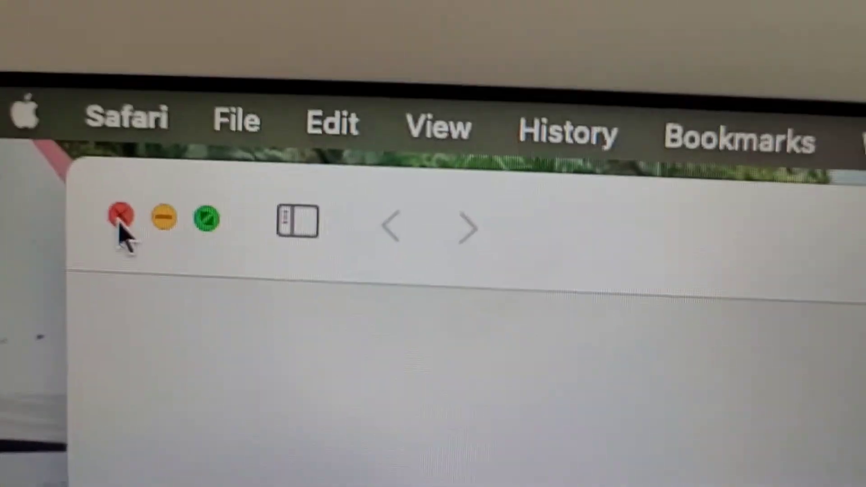
Step: Close the Safari browser window
{"action": "left_click", "coordinate": [175, 224]}
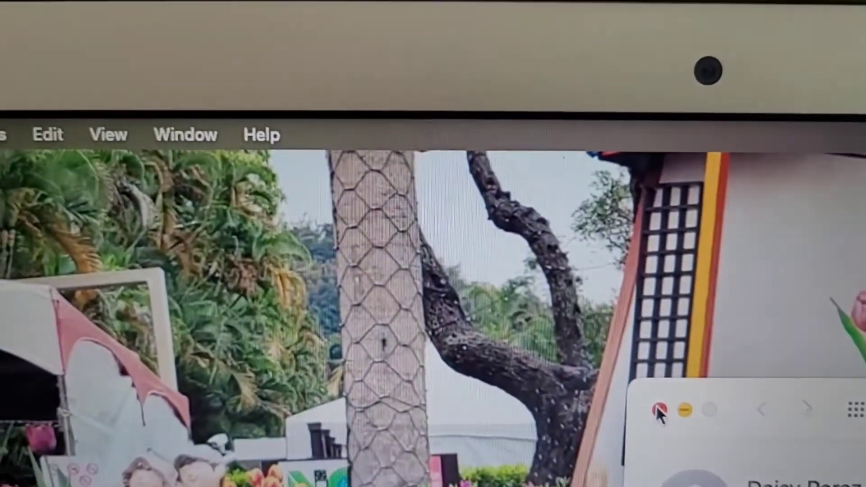
Step: Close the System Preferences window, leaving the desktop and Dock visible
{"action": "left_click", "coordinate": [656, 409]}
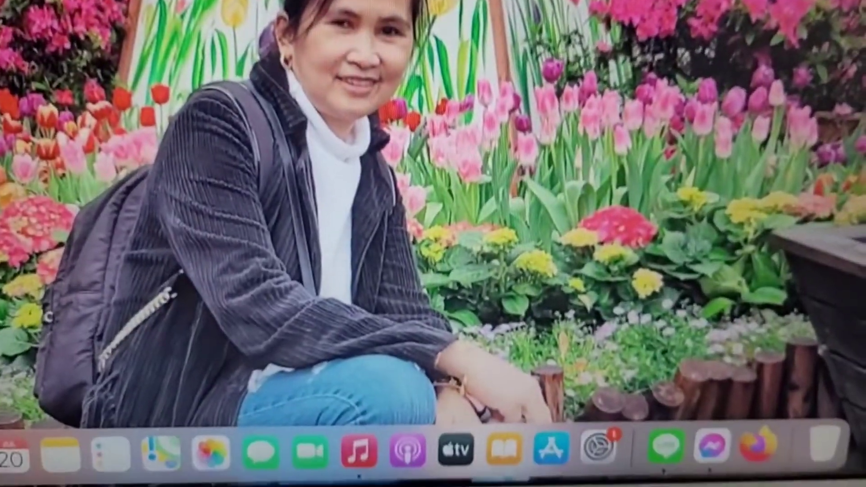